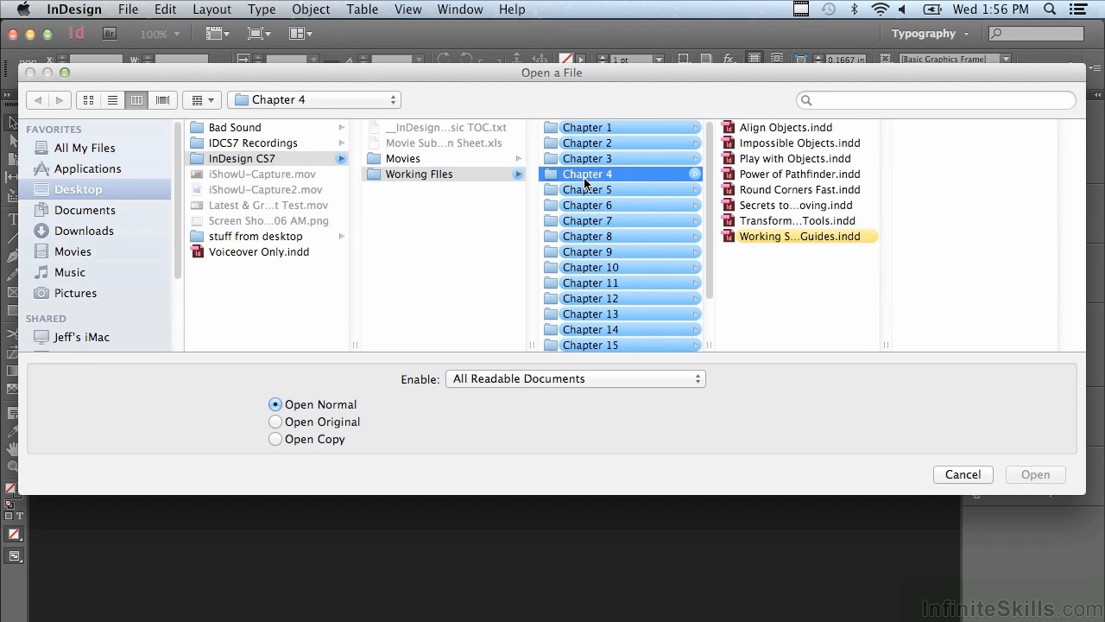
Step: Open the document Working Smart with Smart Guides.indd from the Chapter 4 folder
{"action": "left_click", "coordinate": [782, 236]}
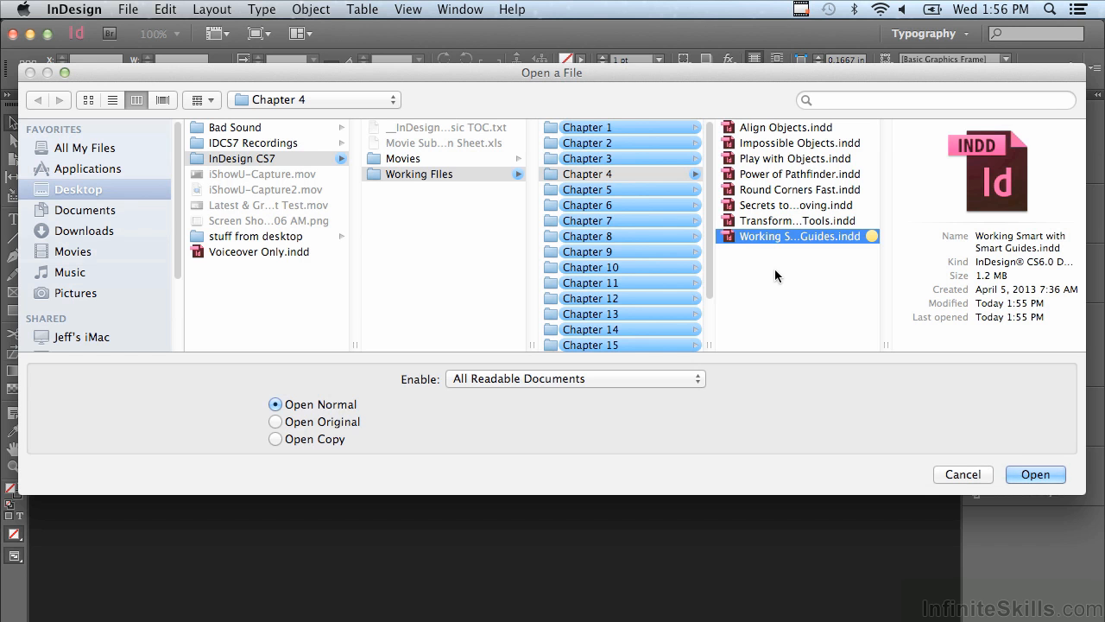
{"action": "left_click", "coordinate": [1035, 474]}
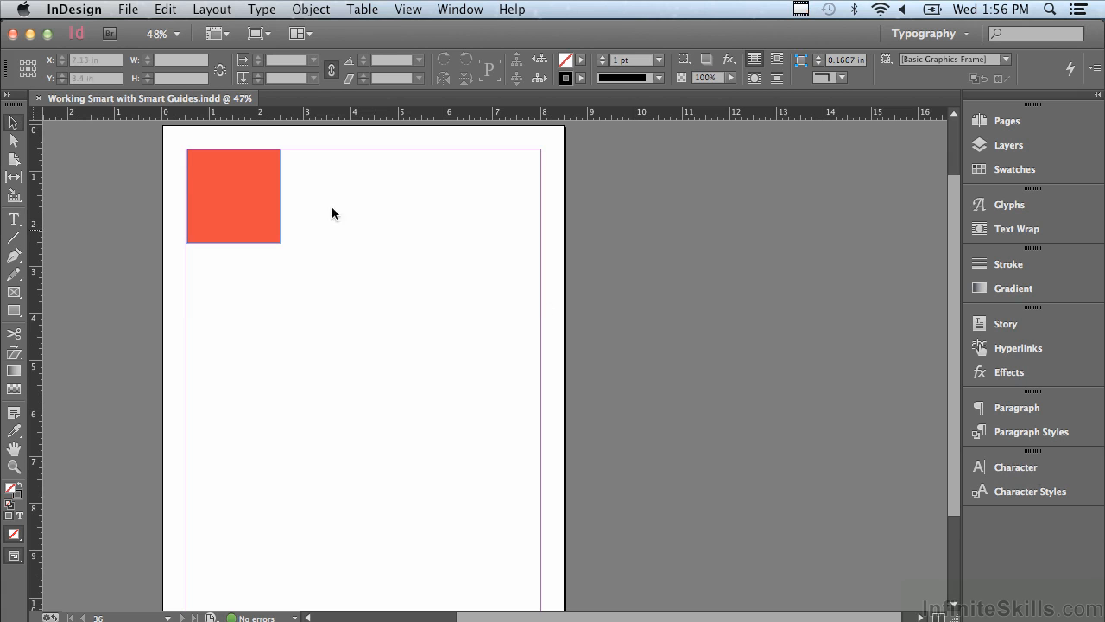
Step: Check the Smart Guides setting in the view options and in the Grids & Guides options
{"action": "left_click", "coordinate": [215, 37]}
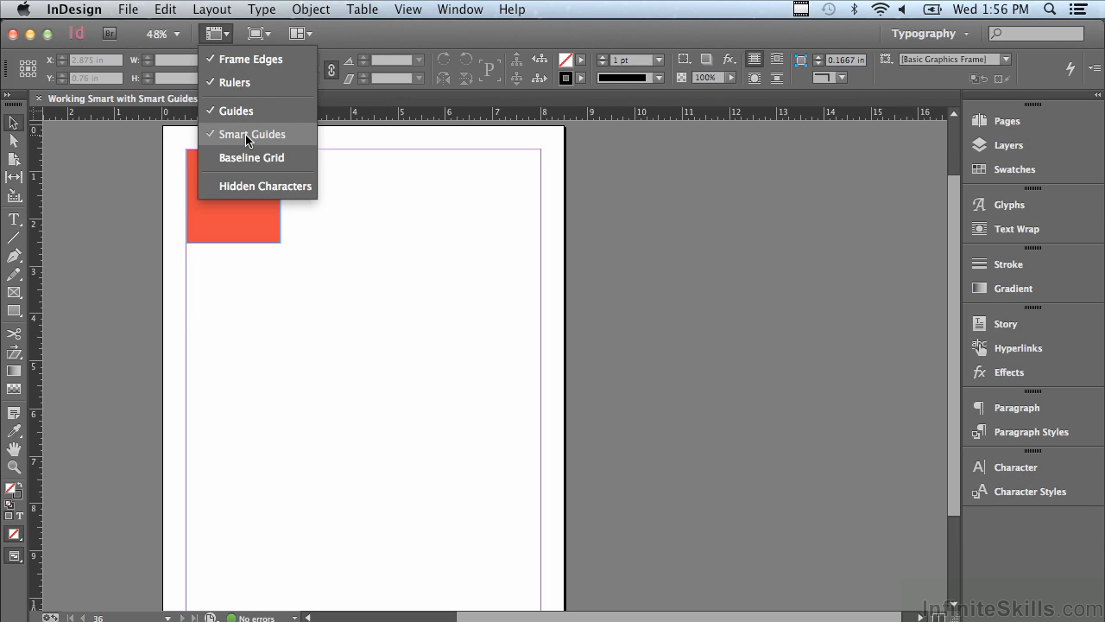
{"action": "left_click", "coordinate": [382, 161]}
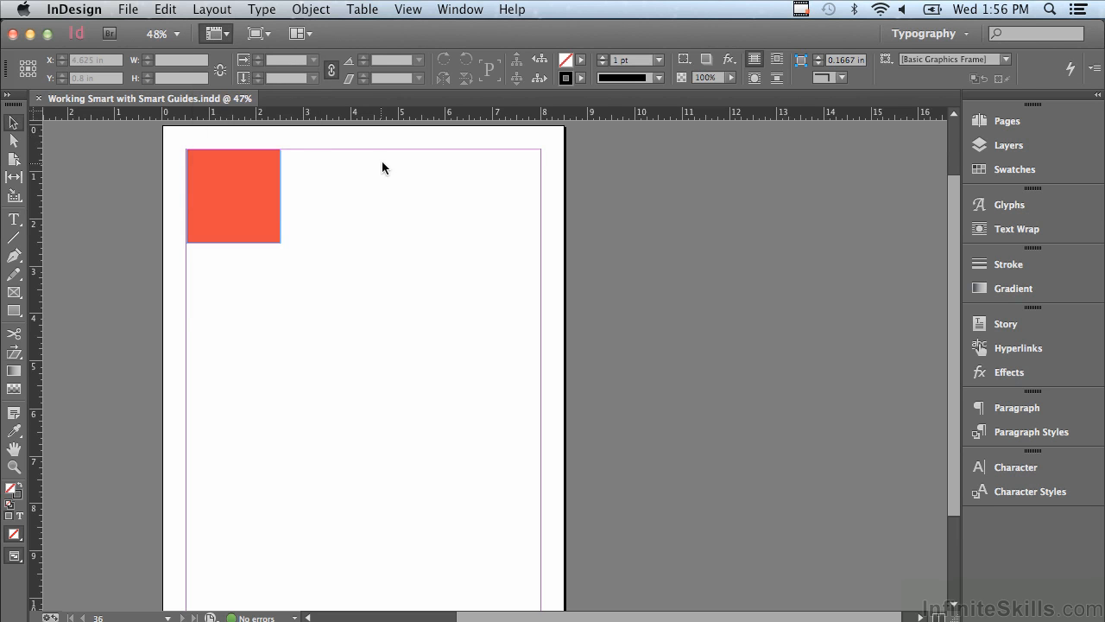
{"action": "left_click", "coordinate": [415, 10]}
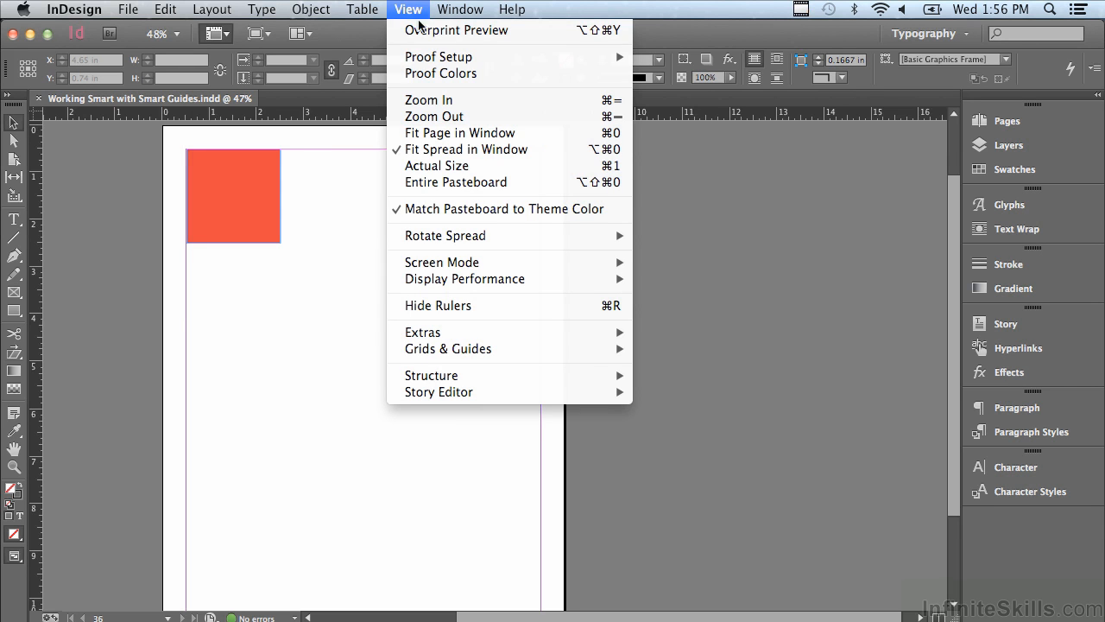
{"action": "mouse_move", "coordinate": [497, 359]}
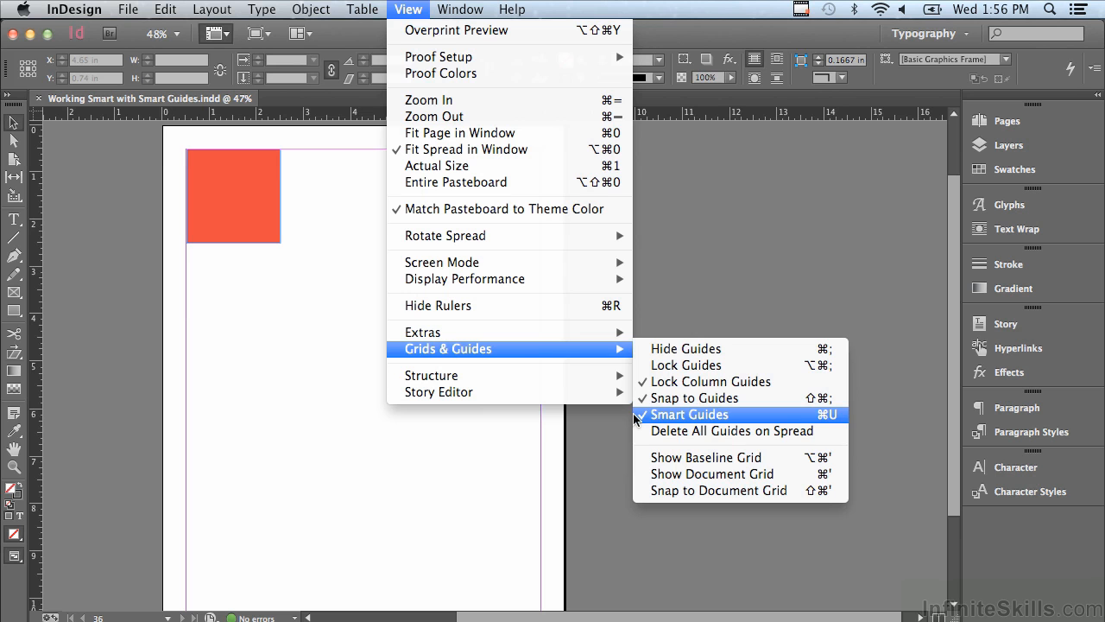
{"action": "left_click", "coordinate": [329, 312]}
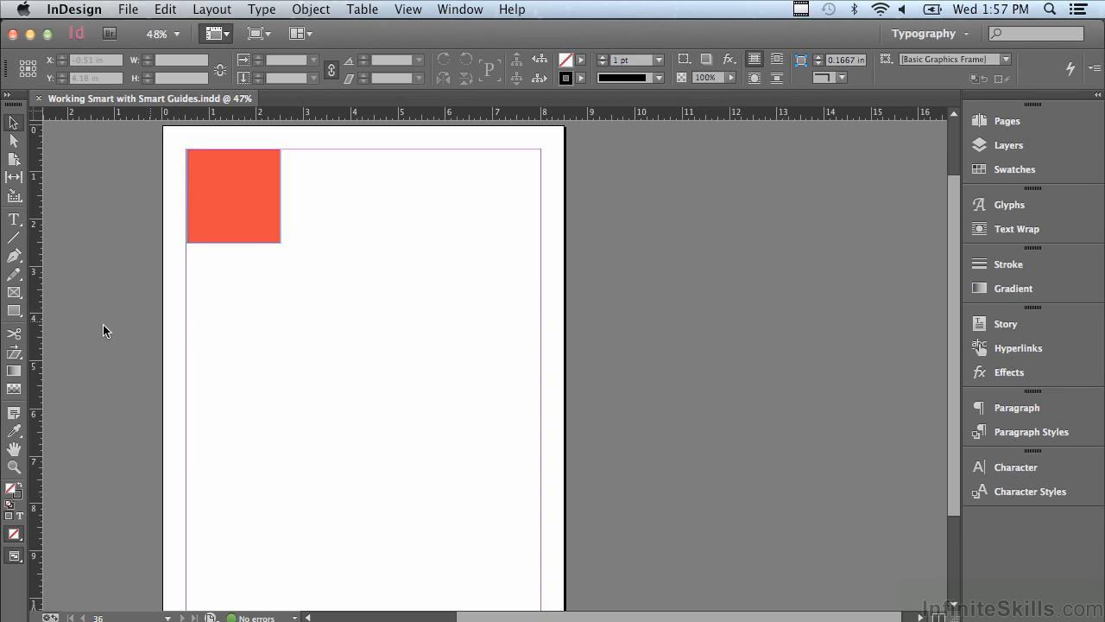
Step: Draw a rectangle frame below the red square from the left margin and size it to 2 by 2 in, matching the square
{"action": "left_click", "coordinate": [18, 313]}
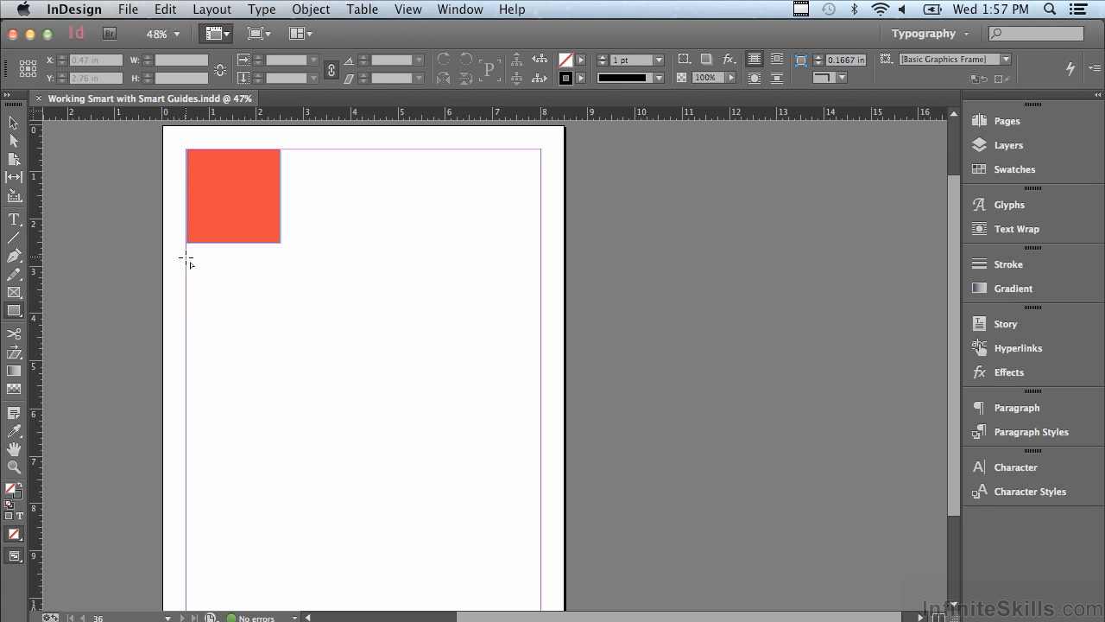
{"action": "left_click_drag", "start_coordinate": [187, 257], "coordinate": [234, 331]}
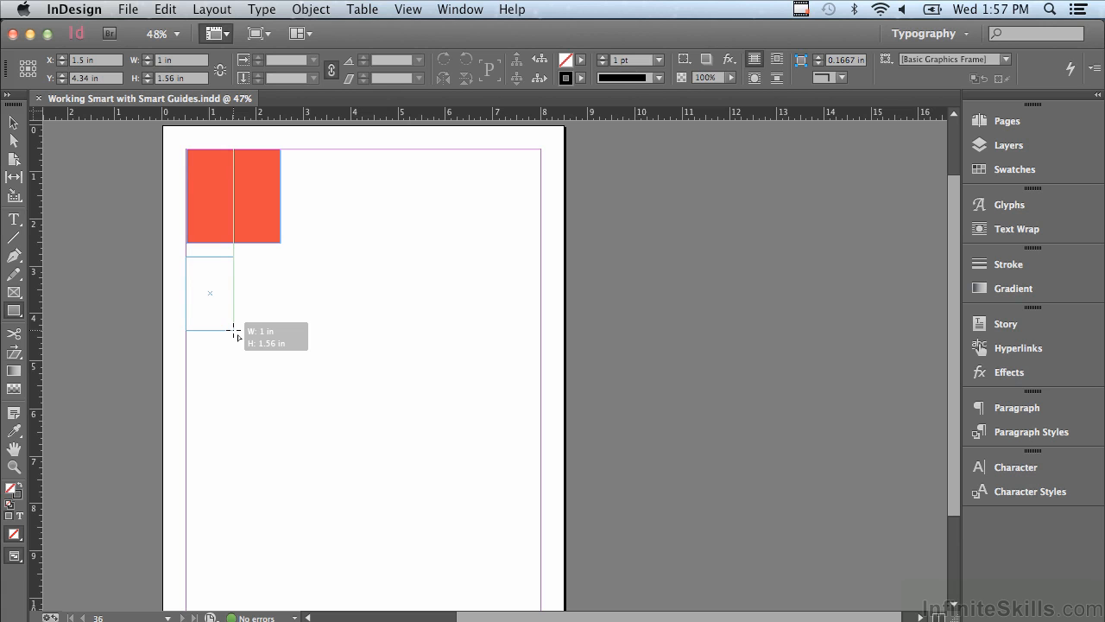
{"action": "left_click_drag", "start_coordinate": [234, 331], "coordinate": [279, 332]}
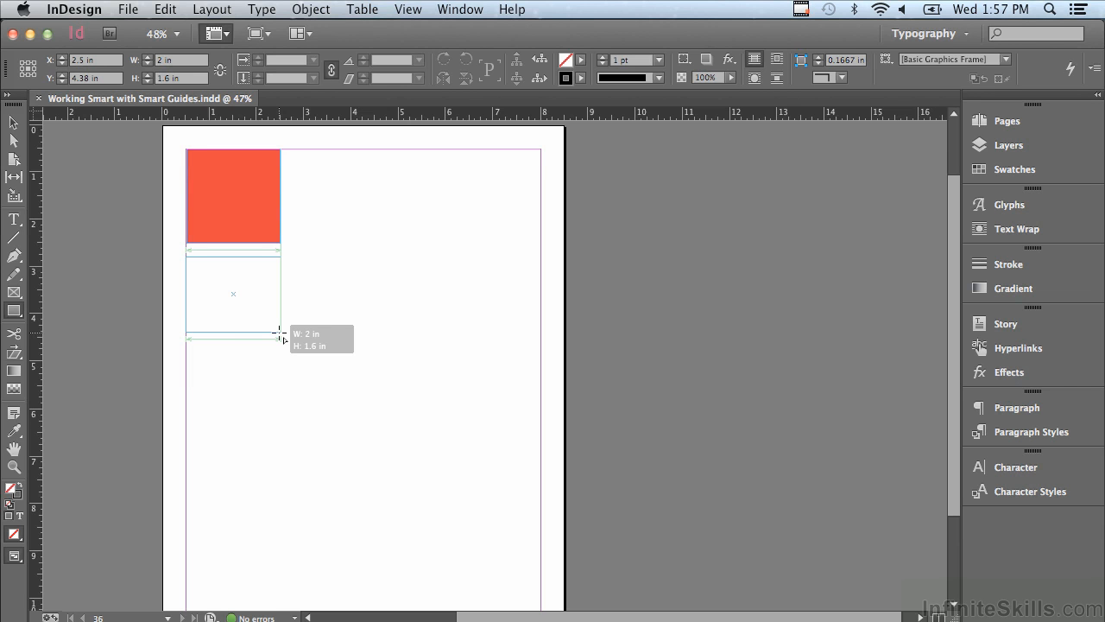
{"action": "left_click_drag", "start_coordinate": [279, 331], "coordinate": [285, 351]}
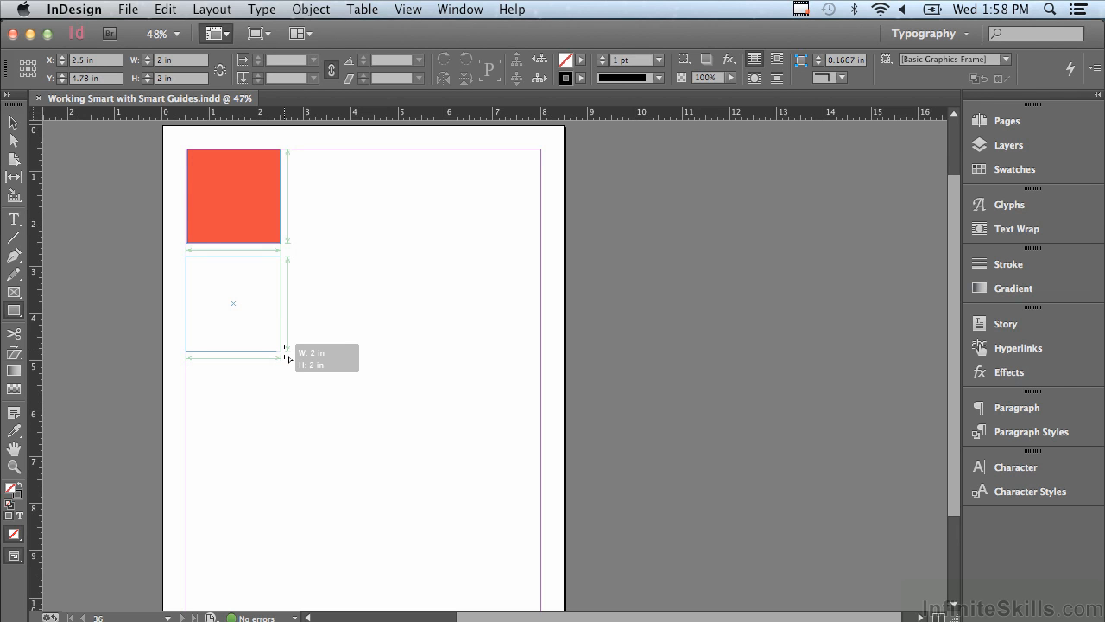
{"action": "left_click_drag", "start_coordinate": [285, 352], "coordinate": [286, 352]}
{"action": "left_click", "coordinate": [12, 124]}
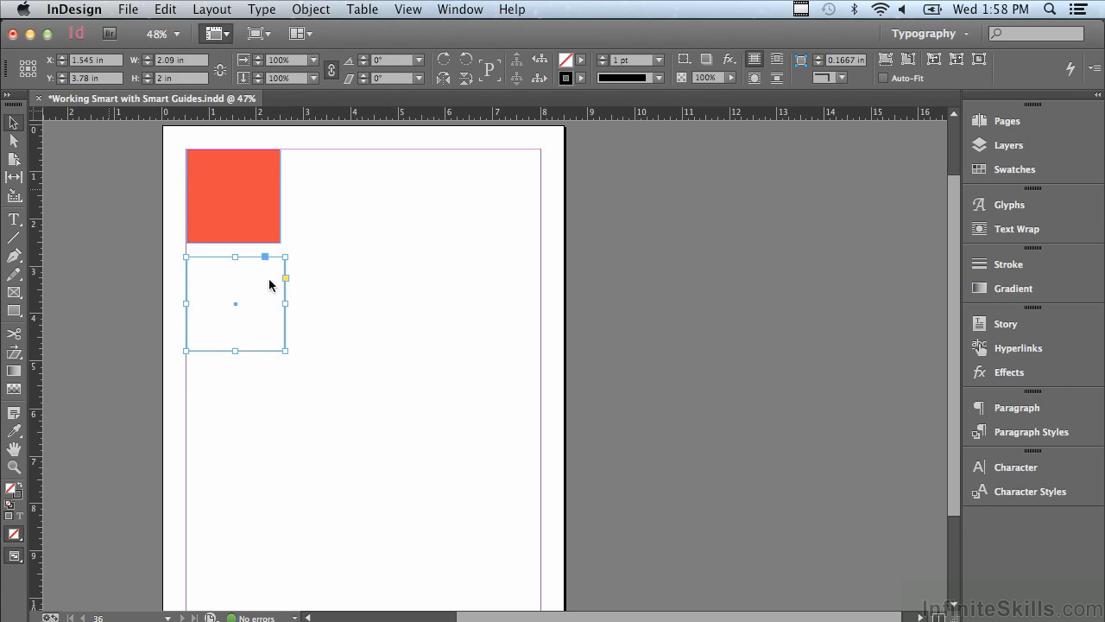
{"action": "left_click_drag", "start_coordinate": [286, 304], "coordinate": [282, 304]}
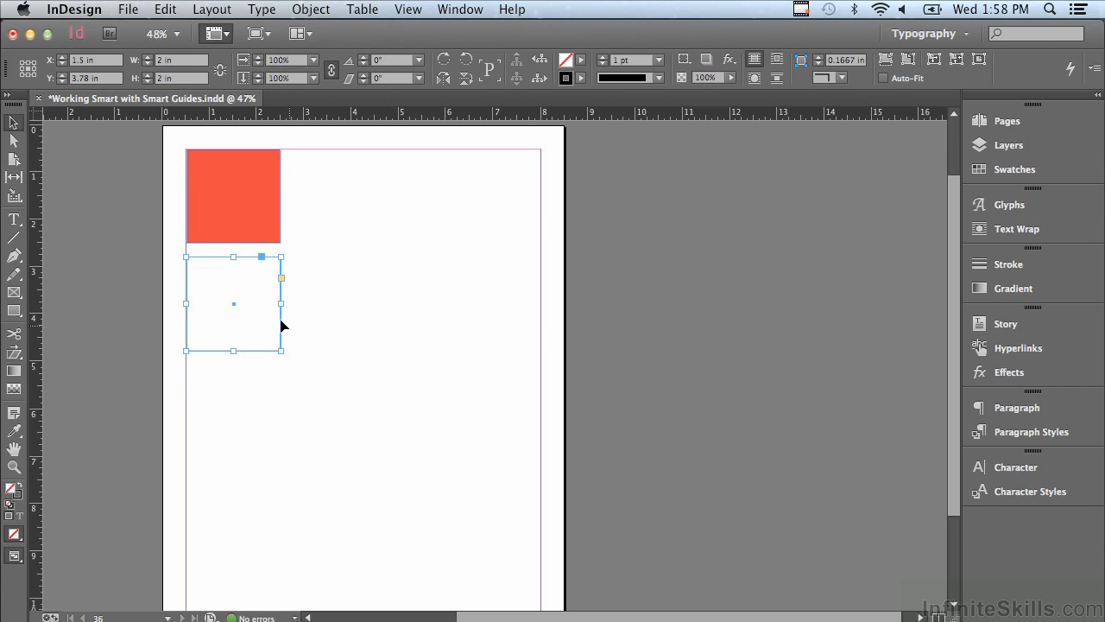
Step: Draw another 2 by 2 in rectangle frame at the left margin below the second square
{"action": "left_click", "coordinate": [5, 309]}
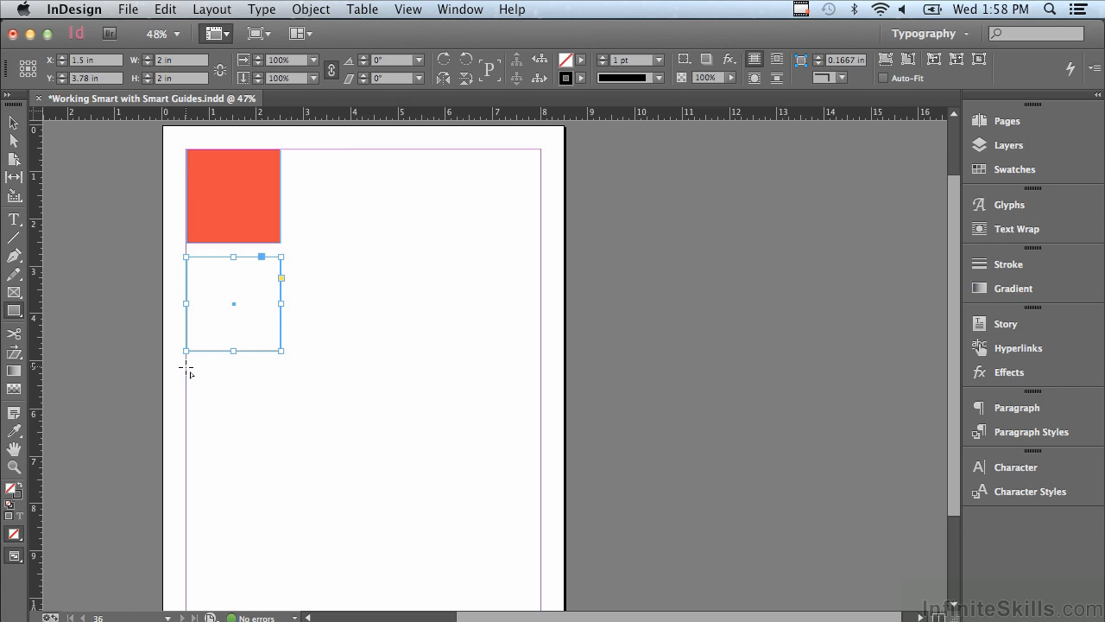
{"action": "left_click_drag", "start_coordinate": [185, 366], "coordinate": [280, 463]}
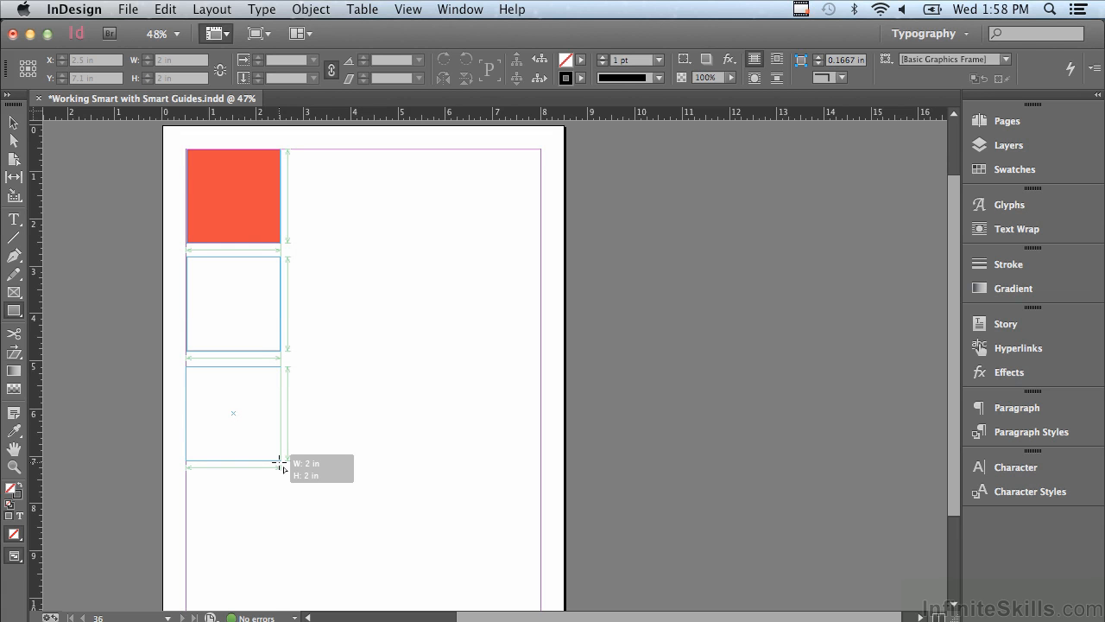
{"action": "left_click_drag", "start_coordinate": [281, 465], "coordinate": [280, 460]}
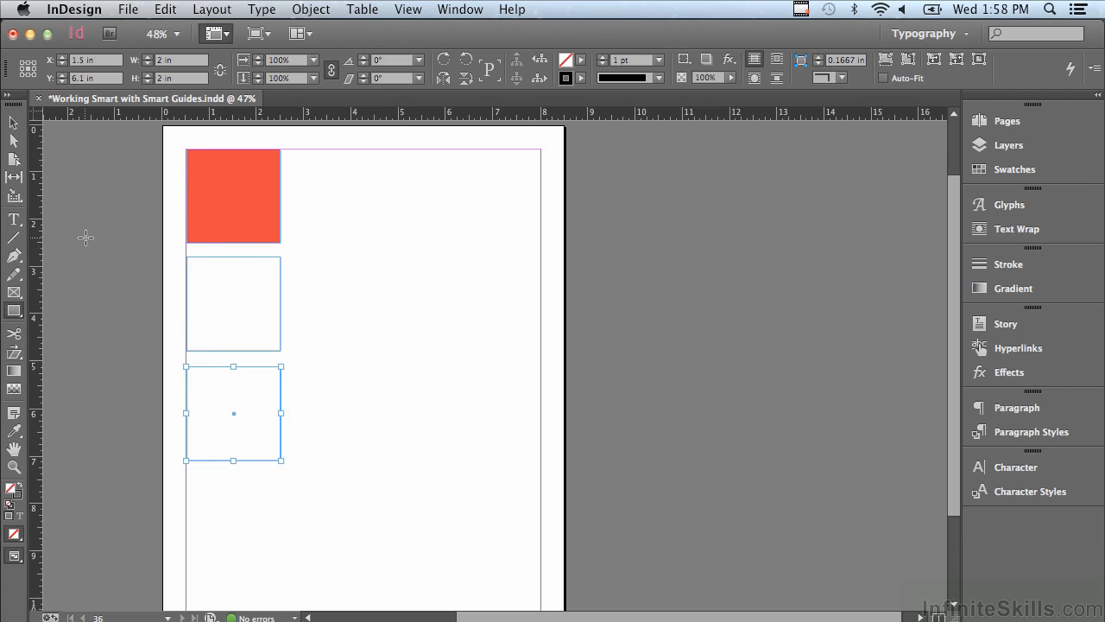
Step: Move the lowest square to X 1.5 in, Y 6.06 in so the vertical gaps between the three squares are equal
{"action": "left_click", "coordinate": [12, 125]}
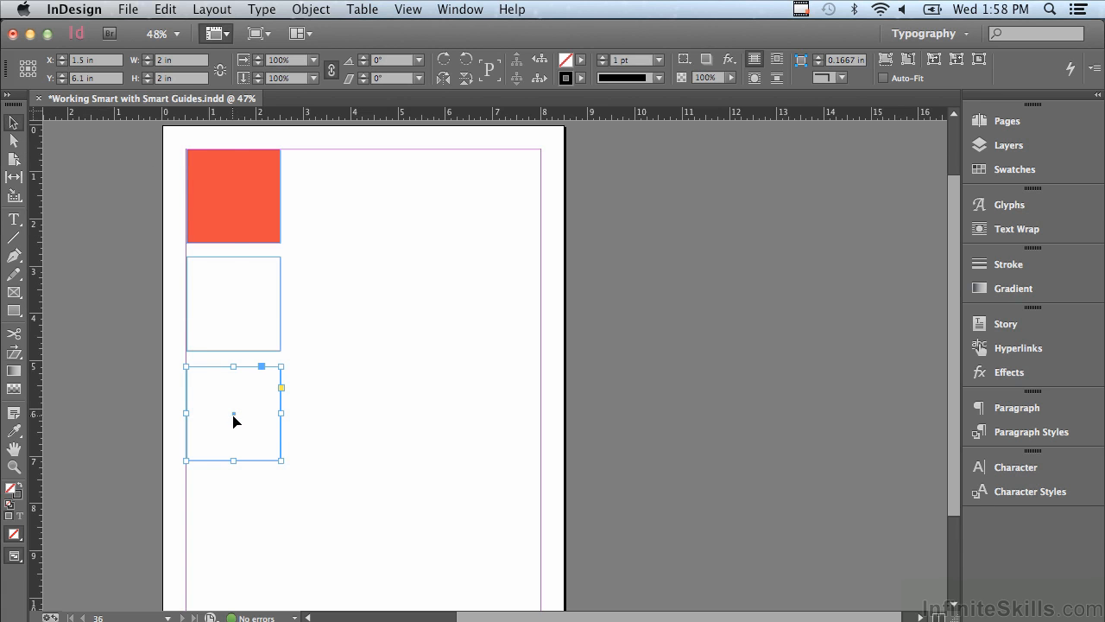
{"action": "left_click_drag", "start_coordinate": [233, 420], "coordinate": [232, 432]}
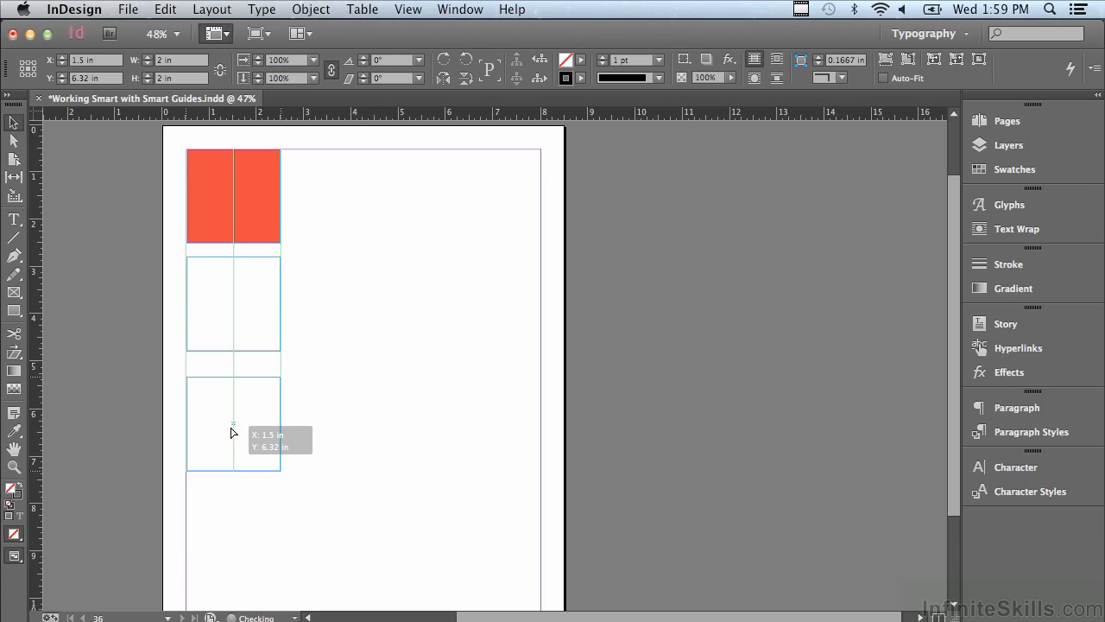
{"action": "left_click_drag", "start_coordinate": [231, 431], "coordinate": [230, 420]}
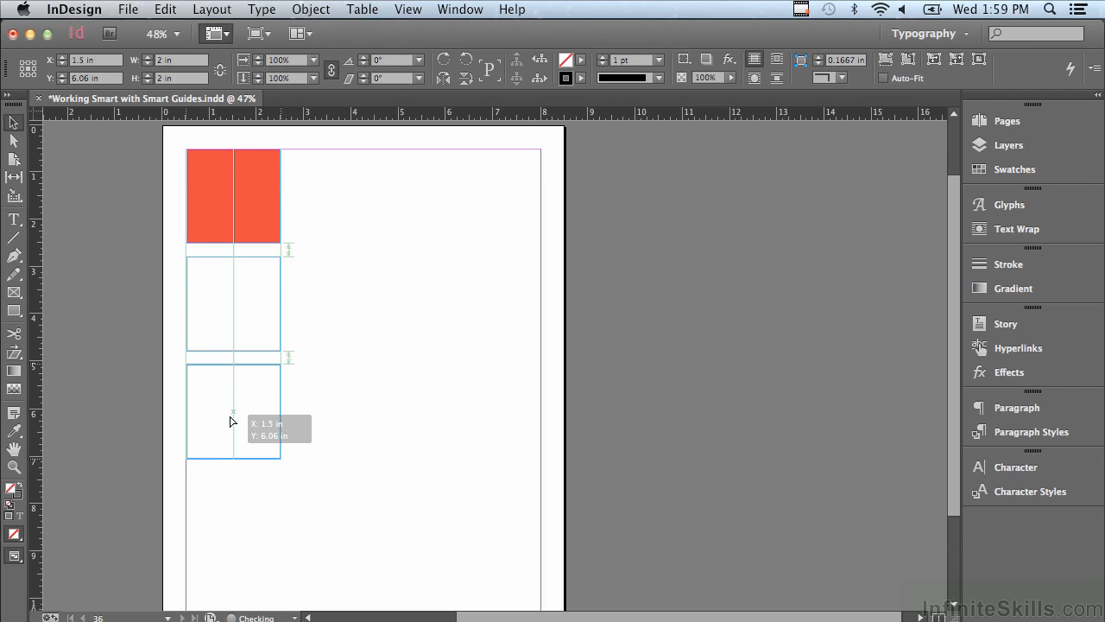
{"action": "left_click_drag", "start_coordinate": [230, 420], "coordinate": [230, 420]}
{"action": "left_click_drag", "start_coordinate": [230, 420], "coordinate": [232, 421]}
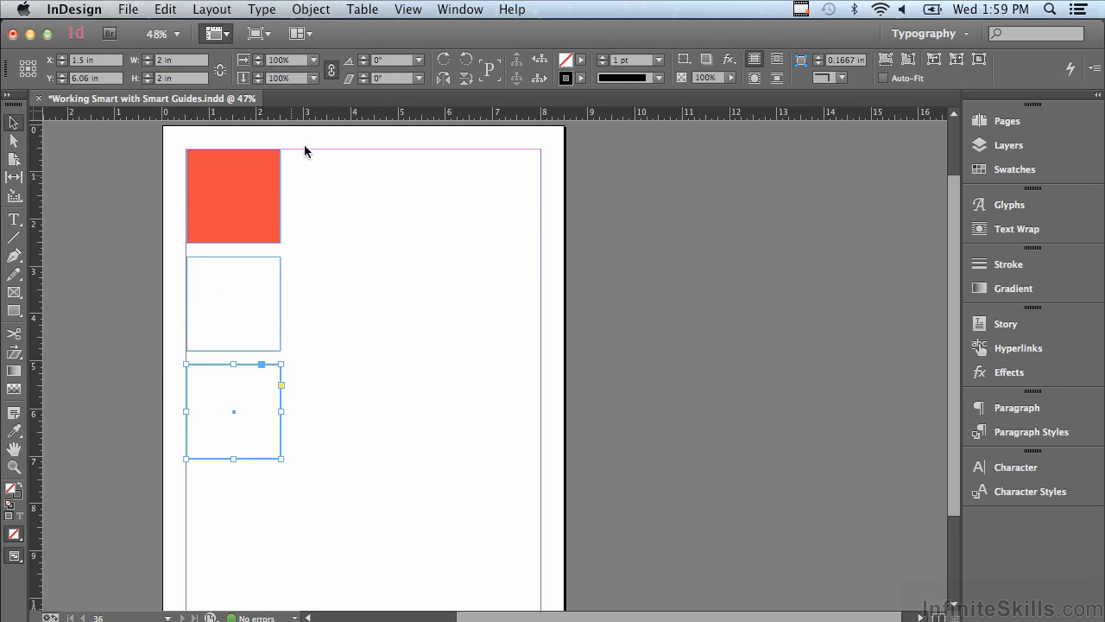
Step: Set the lowest square's rotation angle to 35°
{"action": "left_click", "coordinate": [369, 62]}
{"action": "type", "text": "35"}
{"action": "key", "text": "Return"}
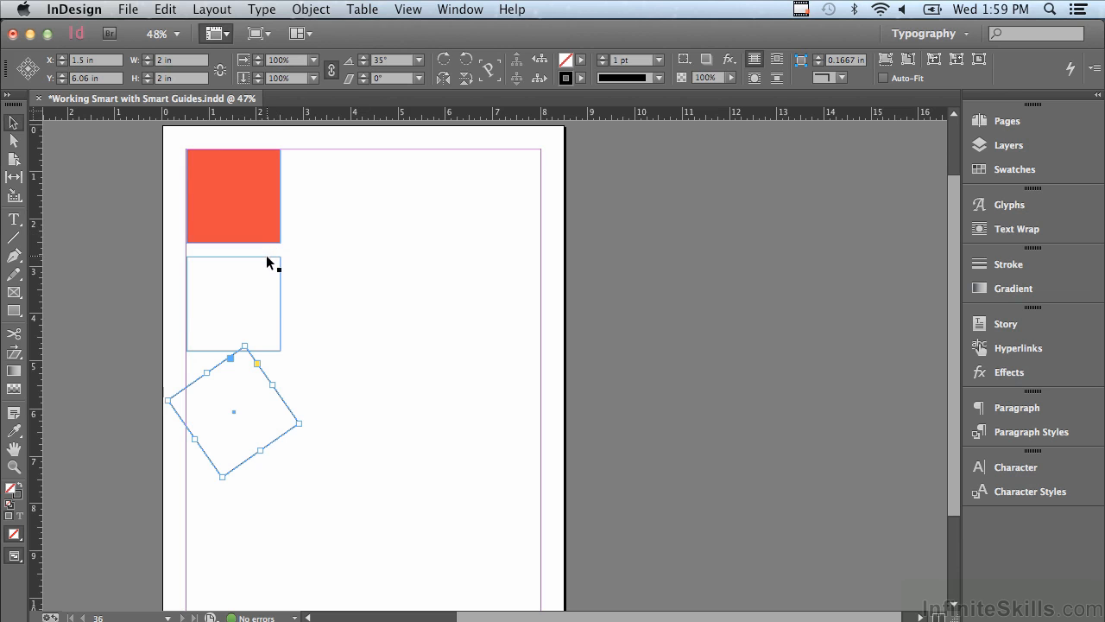
Step: Rotate the middle square freehand to 35°, matching the lowest square's angle
{"action": "left_click", "coordinate": [268, 259]}
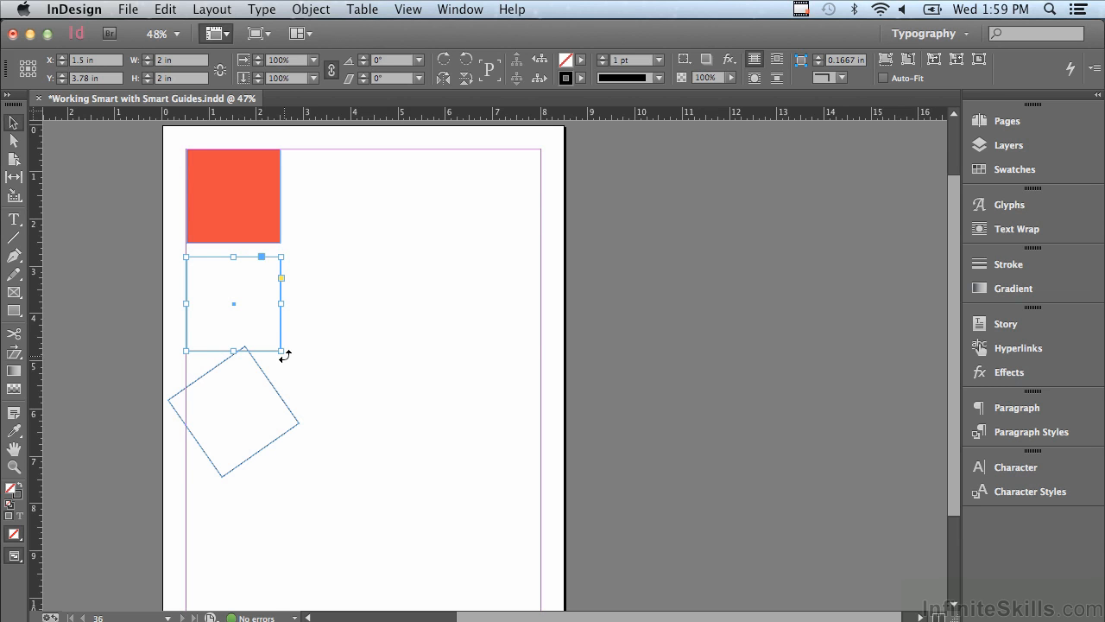
{"action": "left_click_drag", "start_coordinate": [285, 355], "coordinate": [312, 322]}
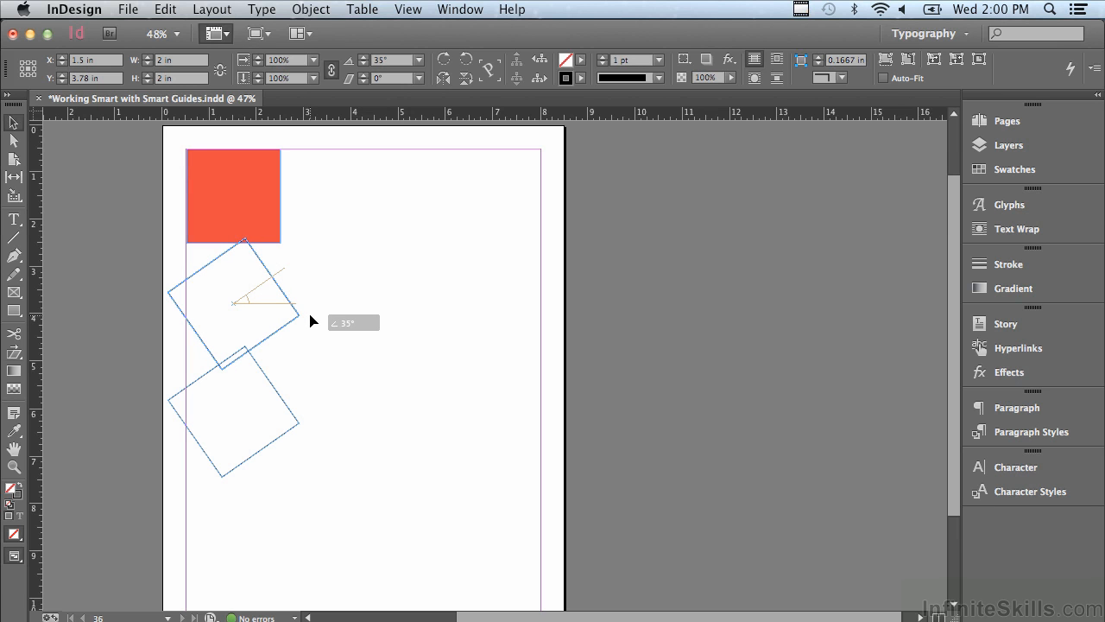
{"action": "left_click_drag", "start_coordinate": [310, 316], "coordinate": [313, 320]}
{"action": "left_click_drag", "start_coordinate": [312, 320], "coordinate": [314, 318]}
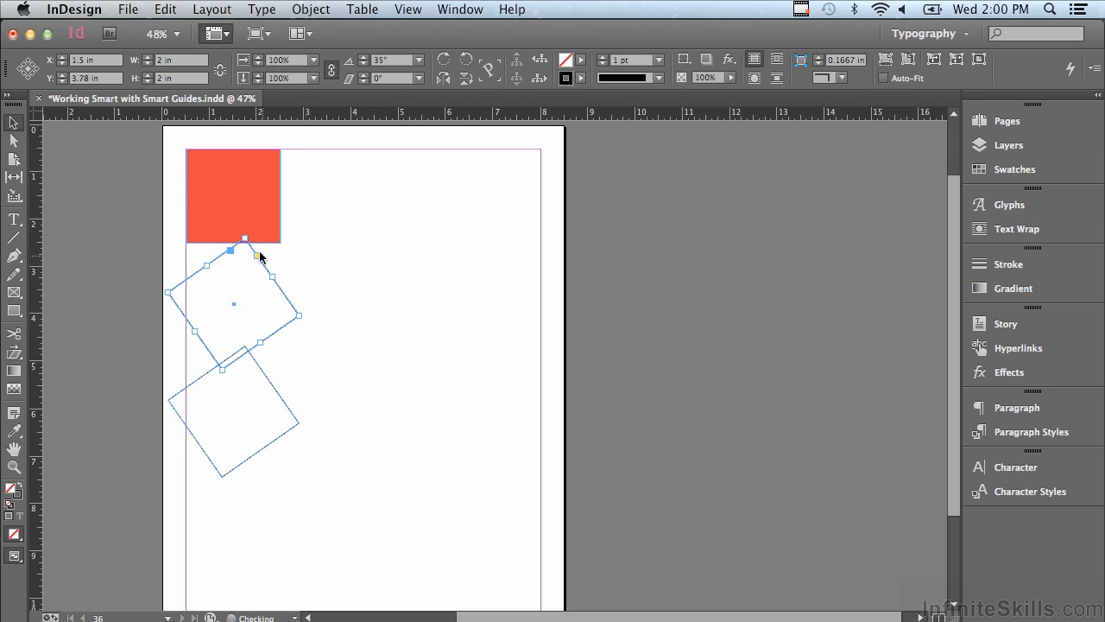
Step: Rotate the red square freehand to 35° to match the two empty squares
{"action": "left_click", "coordinate": [229, 221]}
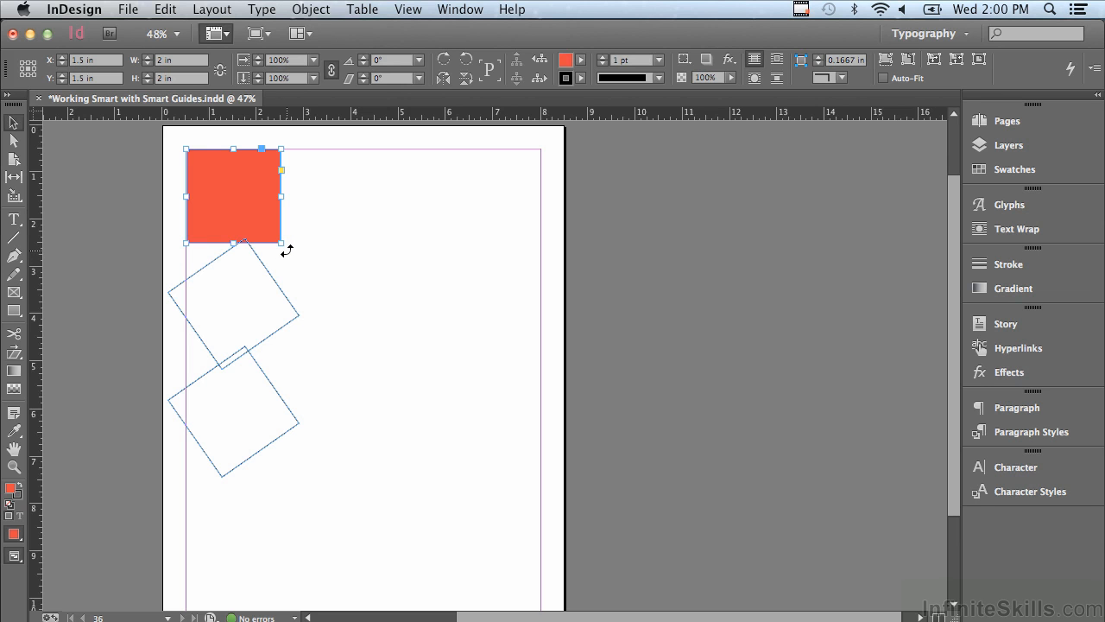
{"action": "left_click_drag", "start_coordinate": [287, 251], "coordinate": [321, 206]}
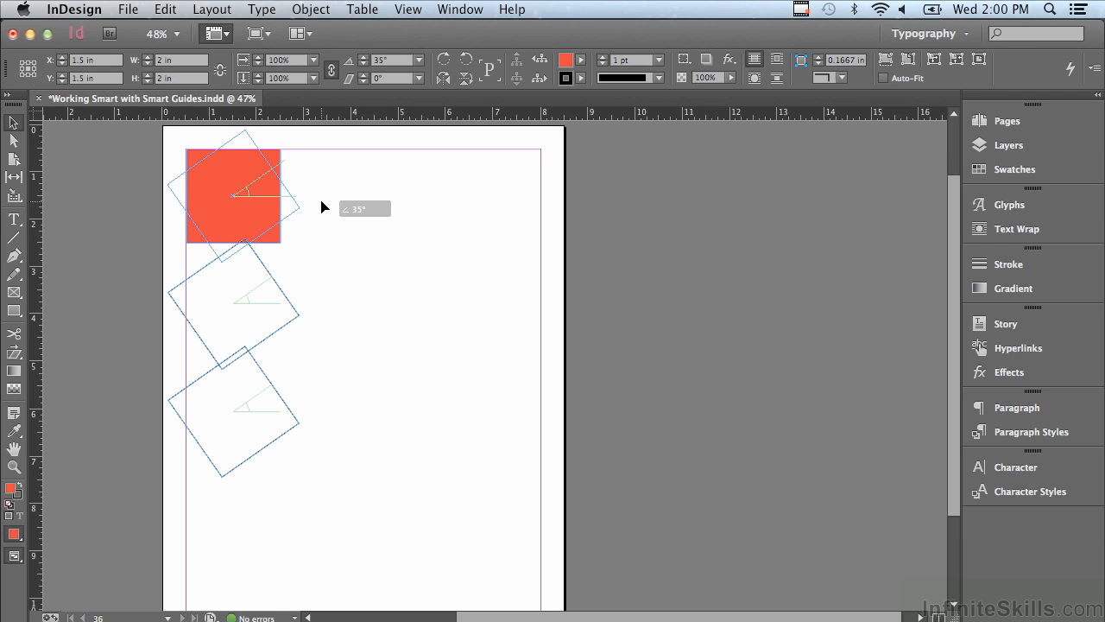
{"action": "left_click_drag", "start_coordinate": [321, 206], "coordinate": [321, 206]}
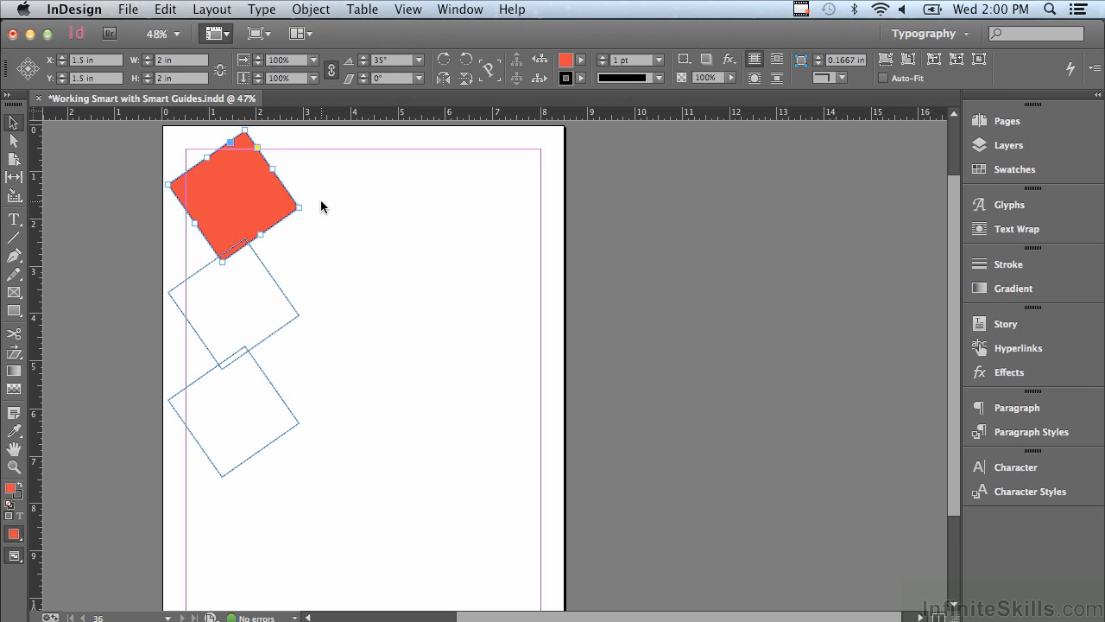
Step: Draw a rectangle frame about 2.4 by 2.25 in to the right of the red square
{"action": "left_click", "coordinate": [14, 308]}
{"action": "left_click_drag", "start_coordinate": [345, 184], "coordinate": [457, 292]}
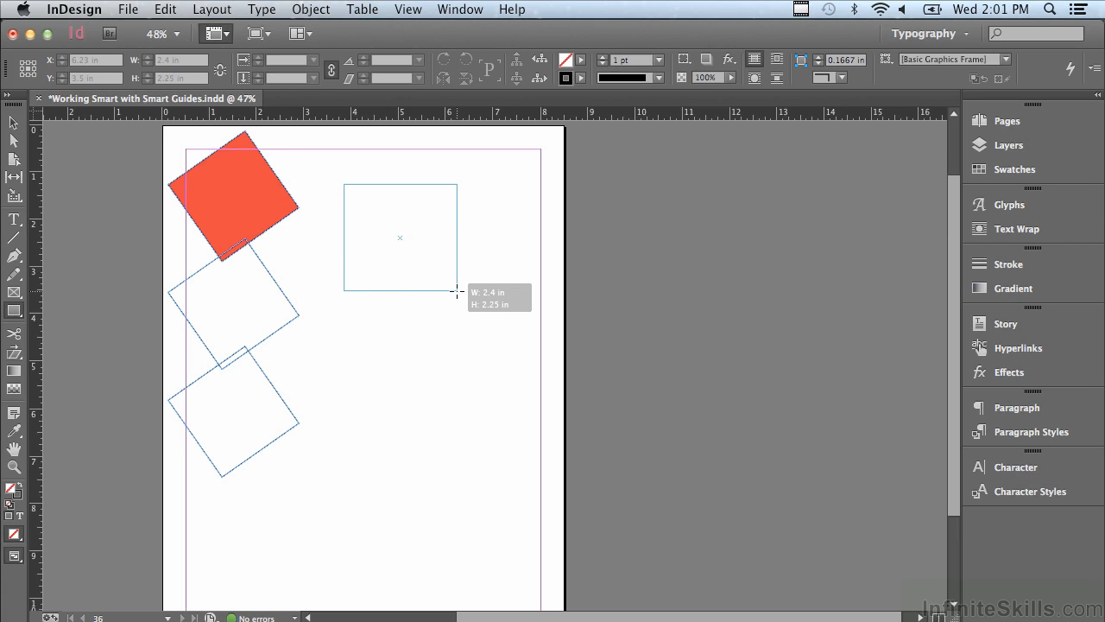
{"action": "left_click_drag", "start_coordinate": [457, 292], "coordinate": [457, 291]}
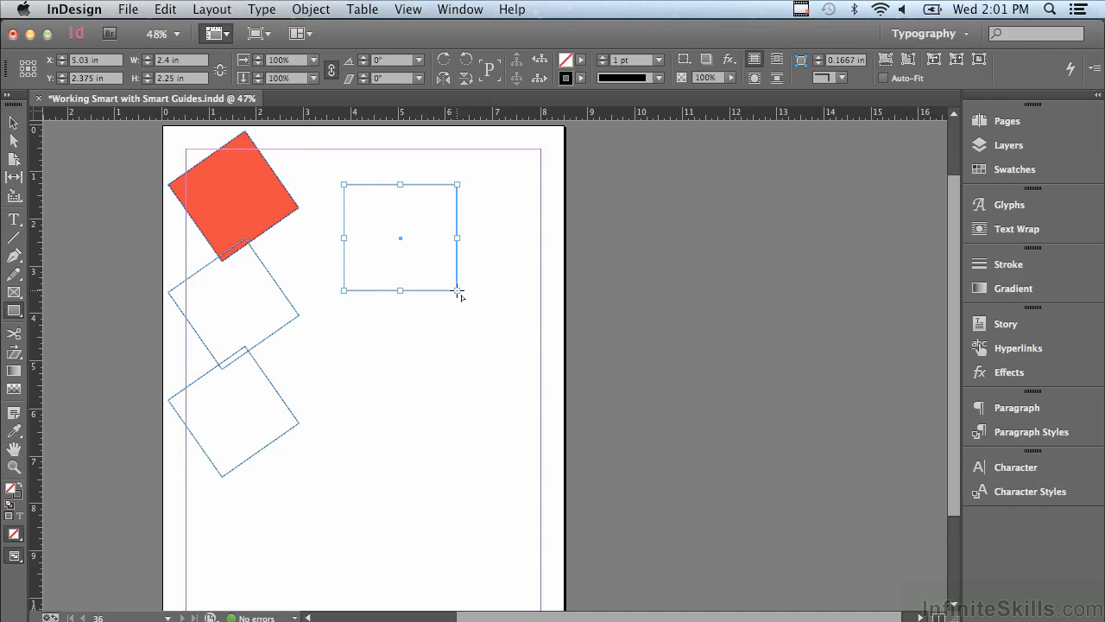
Step: Draw a Pen path with a straight segment from about X 2.63, Y 7.94 in to X 4, Y 5 in and a curve to X 5.63, Y 5.34 in
{"action": "left_click", "coordinate": [14, 256]}
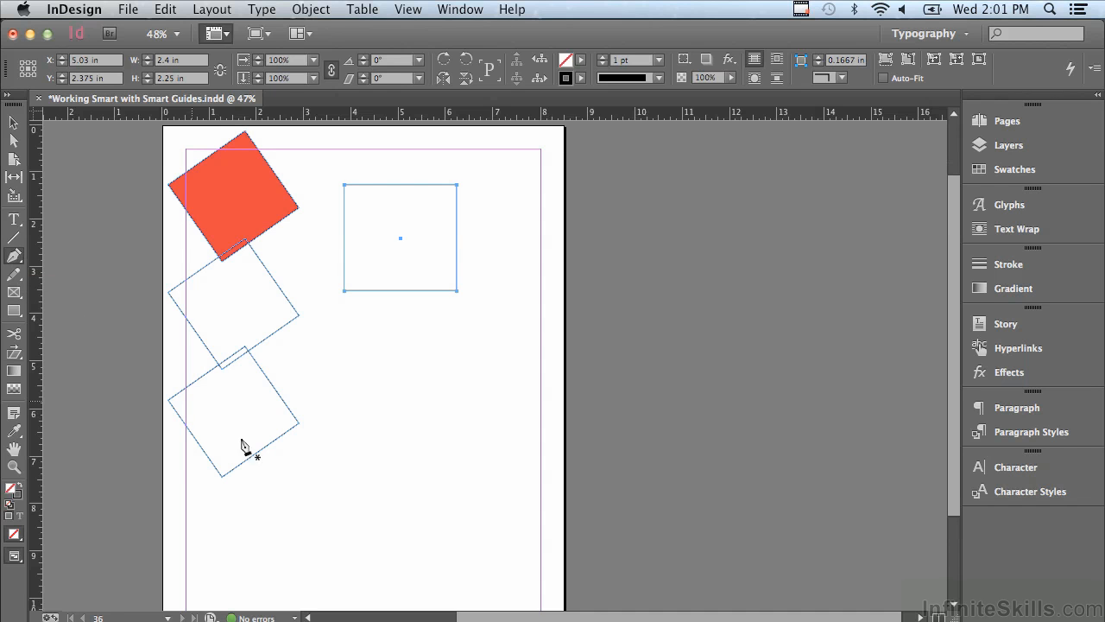
{"action": "left_click", "coordinate": [288, 501]}
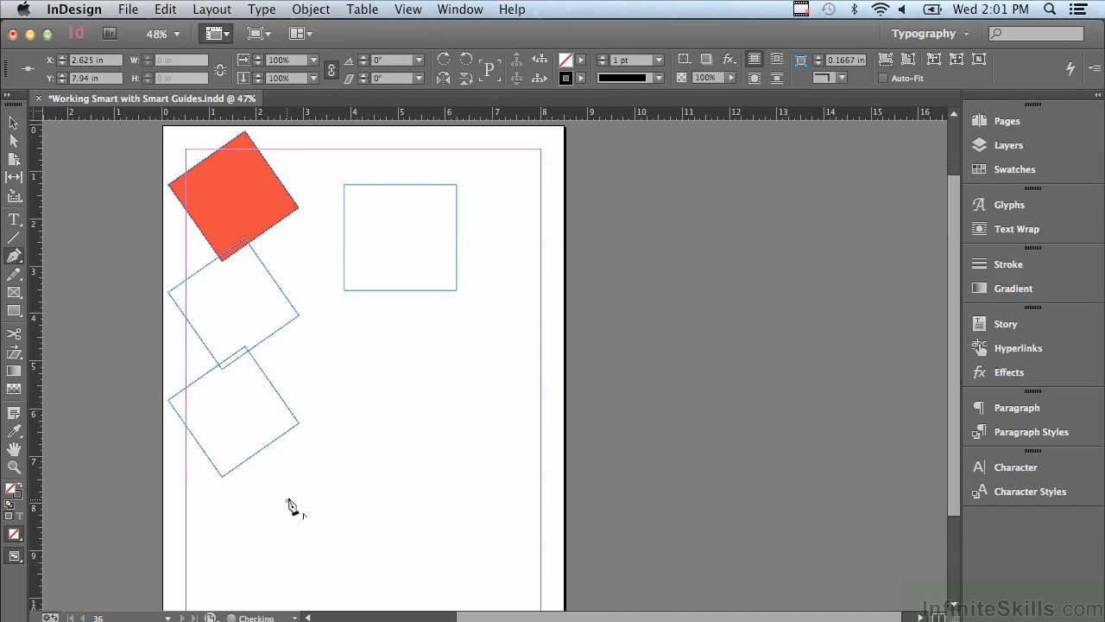
{"action": "left_click", "coordinate": [352, 362]}
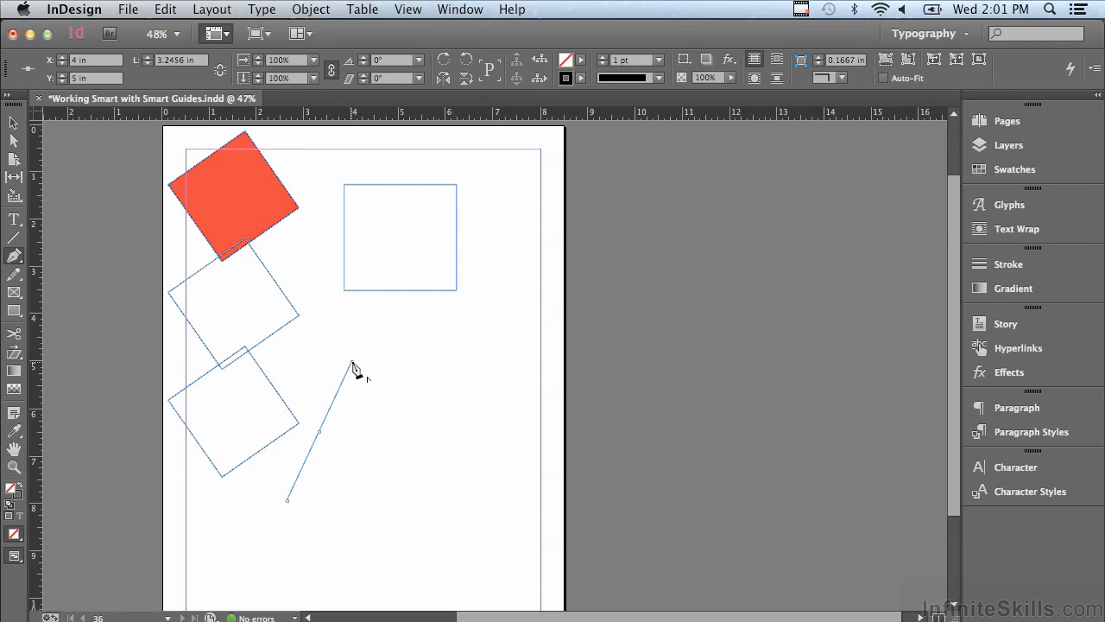
{"action": "left_click", "coordinate": [429, 377]}
{"action": "left_click_drag", "start_coordinate": [430, 377], "coordinate": [460, 362]}
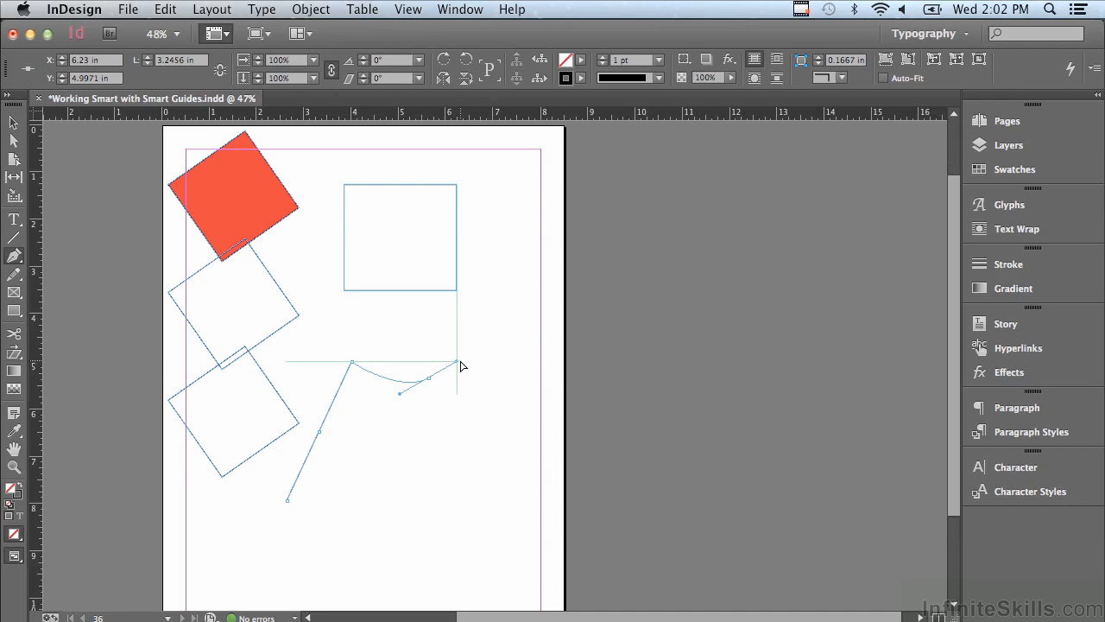
{"action": "left_click_drag", "start_coordinate": [461, 365], "coordinate": [465, 392]}
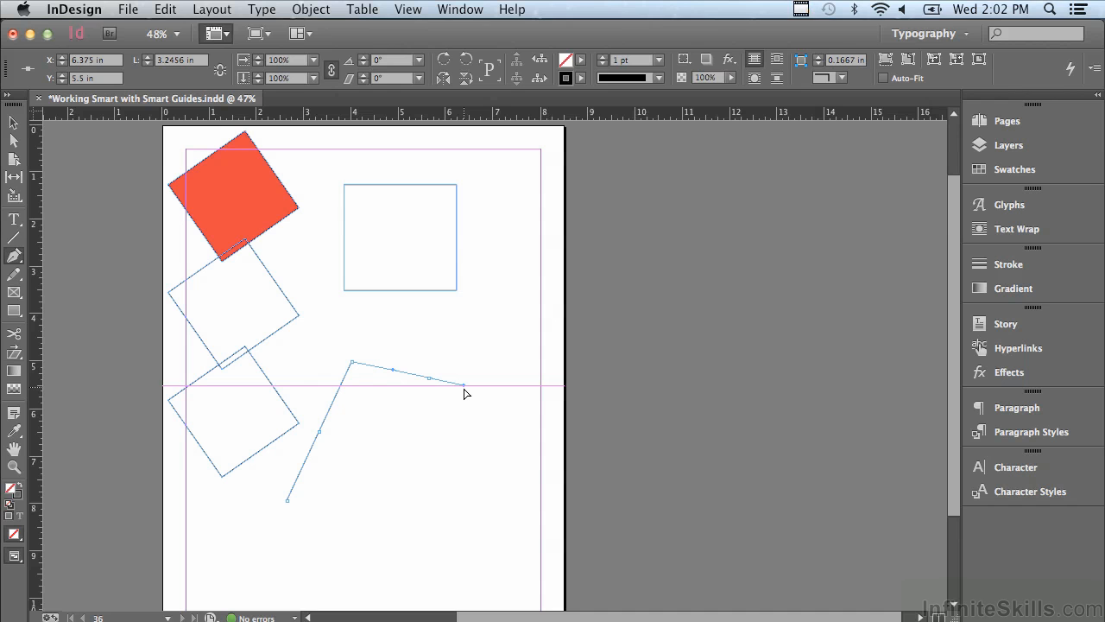
{"action": "left_click_drag", "start_coordinate": [464, 393], "coordinate": [457, 414]}
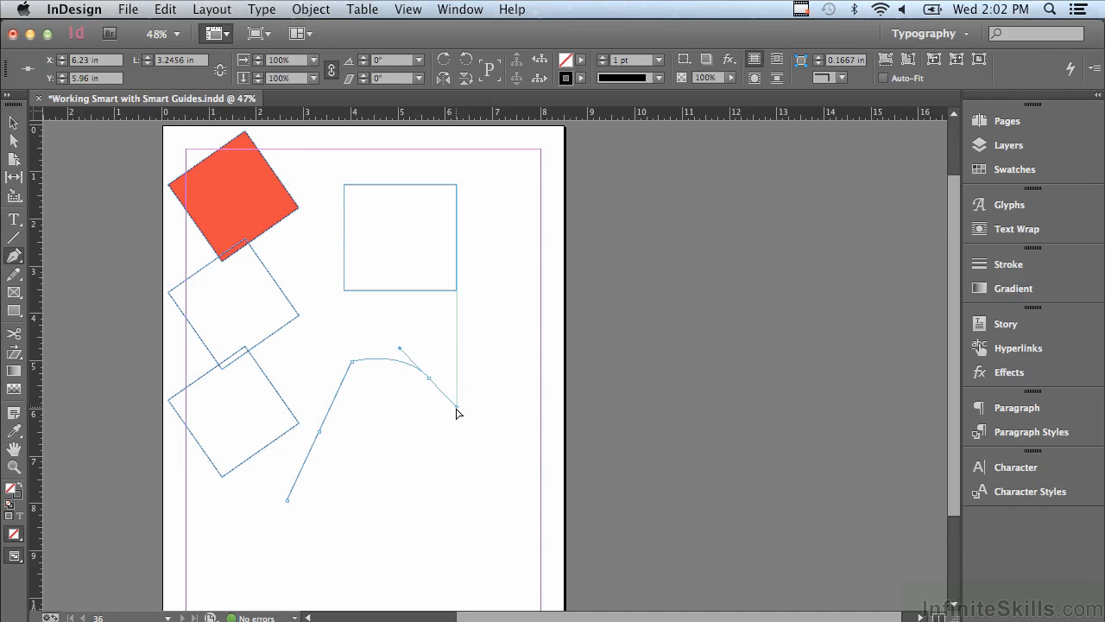
{"action": "left_click_drag", "start_coordinate": [458, 413], "coordinate": [458, 413]}
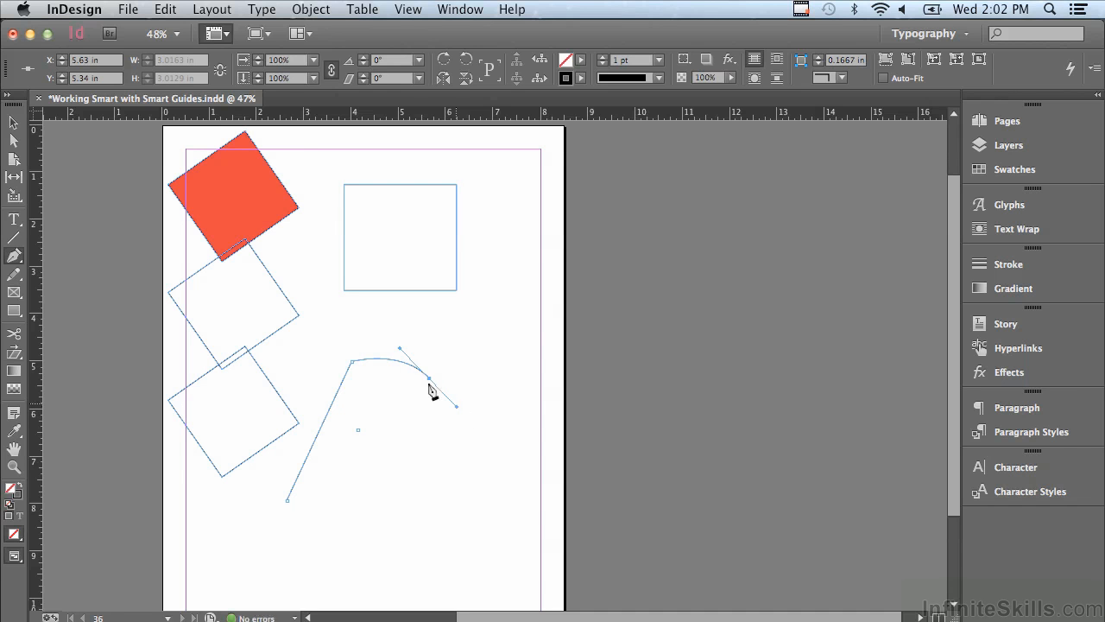
Step: Turn off Smart Guides for the document and check the setting
{"action": "left_click", "coordinate": [215, 34]}
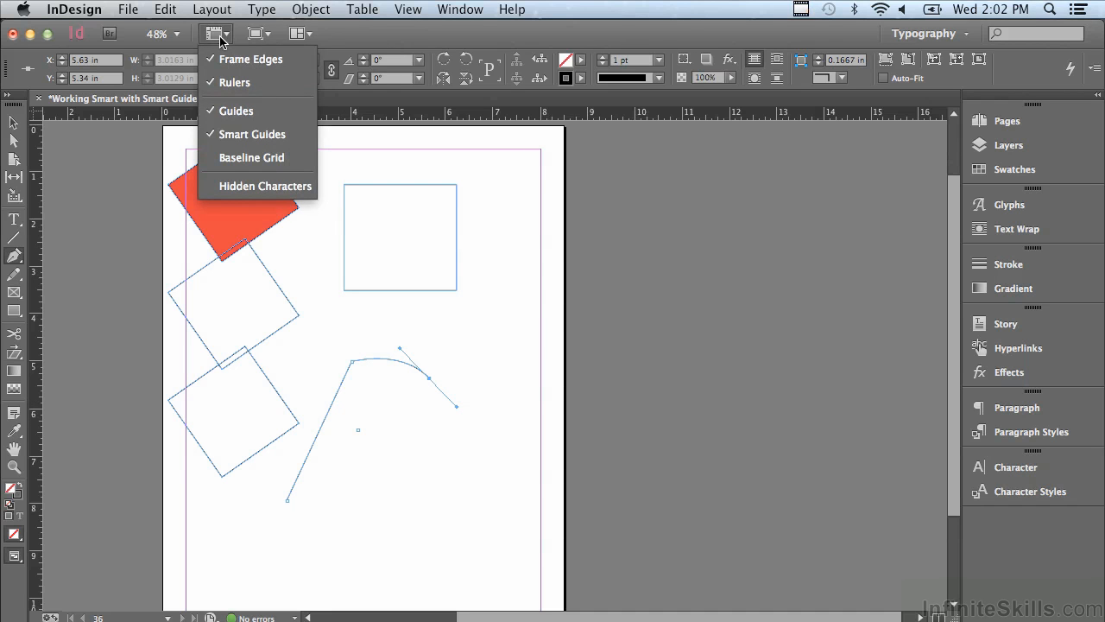
{"action": "left_click", "coordinate": [252, 138]}
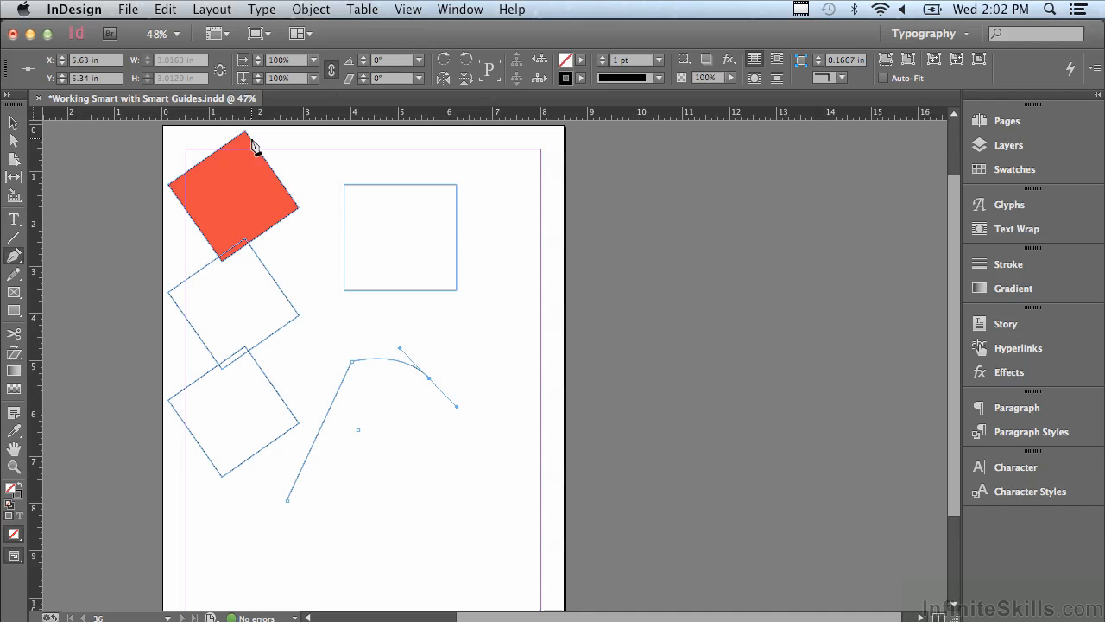
{"action": "left_click", "coordinate": [216, 35]}
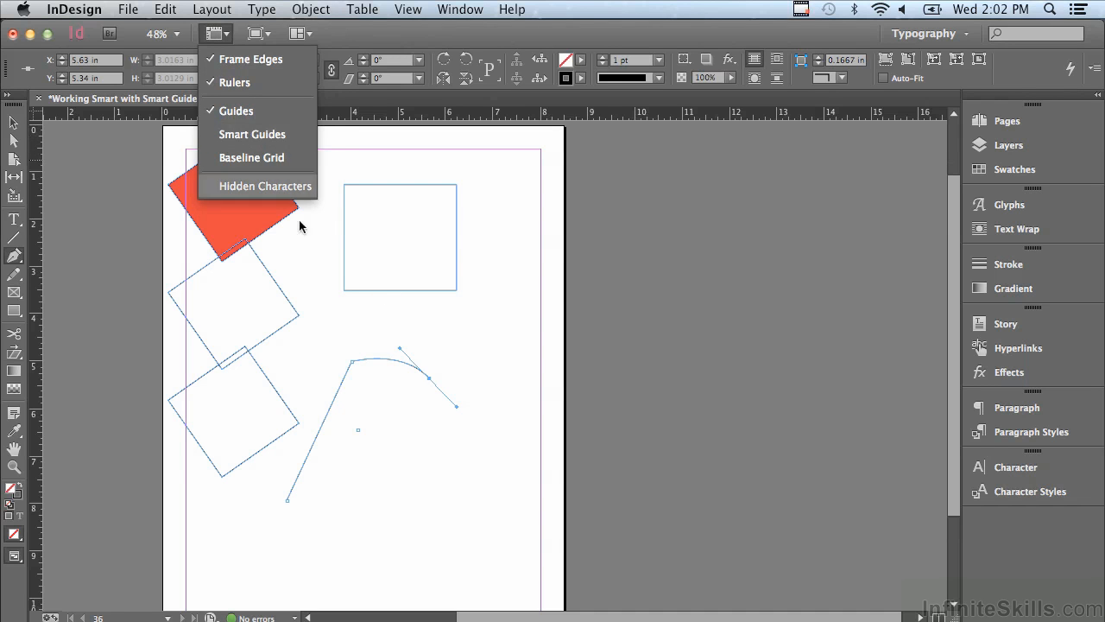
Step: Pull the path's last direction handle downward and extend the path with a smooth curve to about X 6.51 in, Y 7.76 in
{"action": "left_click_drag", "start_coordinate": [431, 380], "coordinate": [446, 451]}
{"action": "left_click", "coordinate": [470, 492]}
{"action": "left_click_drag", "start_coordinate": [486, 495], "coordinate": [530, 476]}
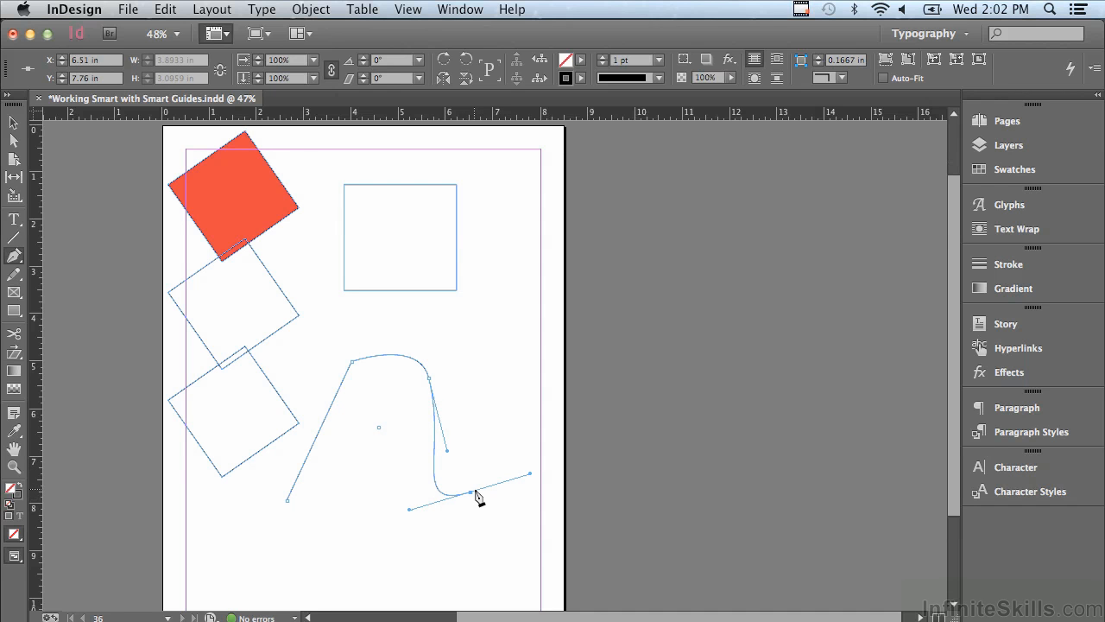